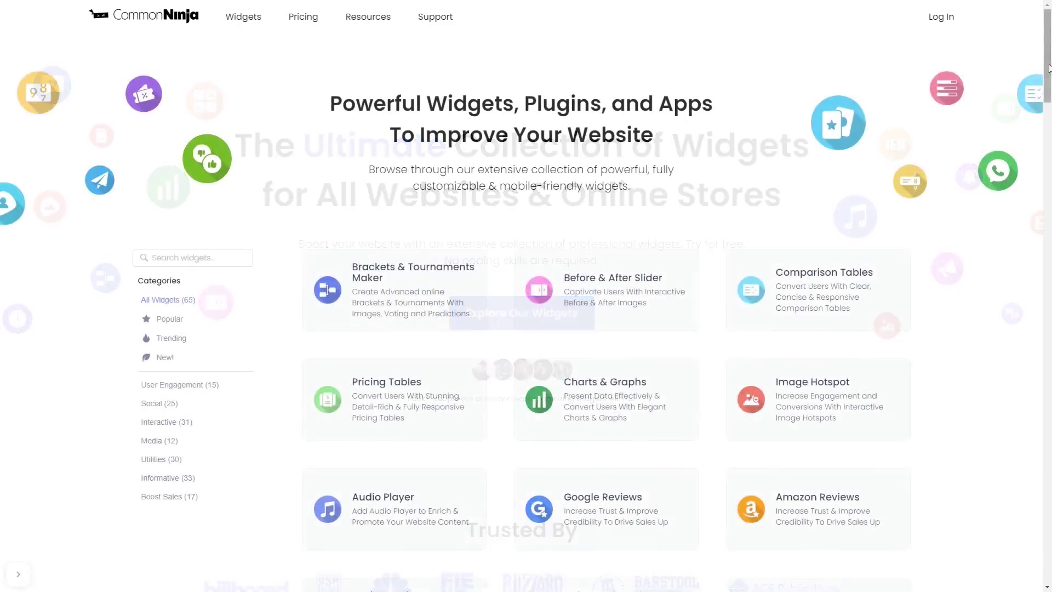
{"action": "left_click_drag", "start_coordinate": [1049, 69], "coordinate": [1049, 370]}
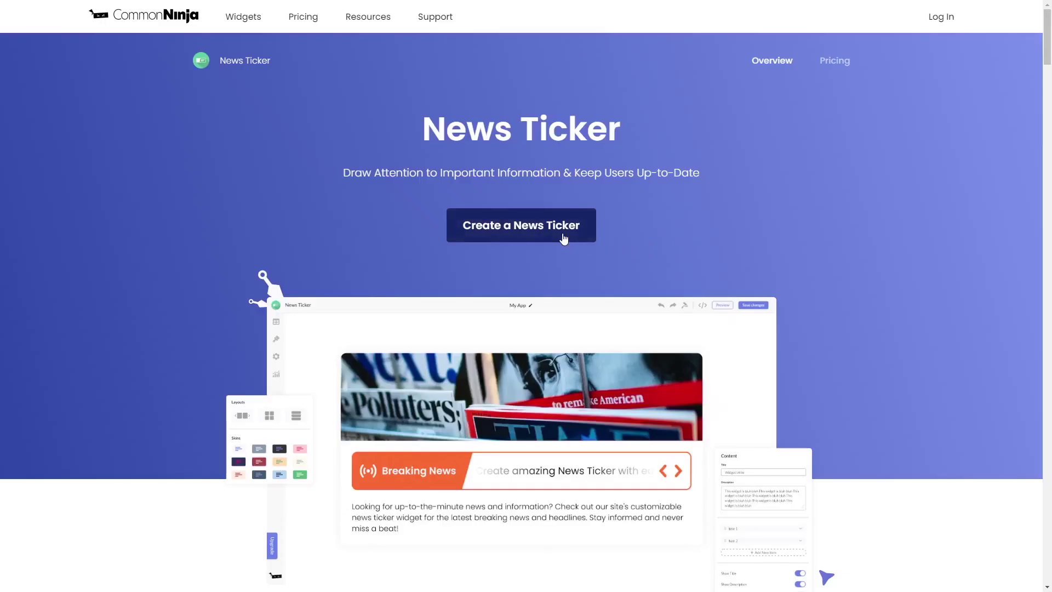
- Create a new News Ticker widget, 'My News Ticker', with two sample items
{"action": "left_click", "coordinate": [564, 237]}
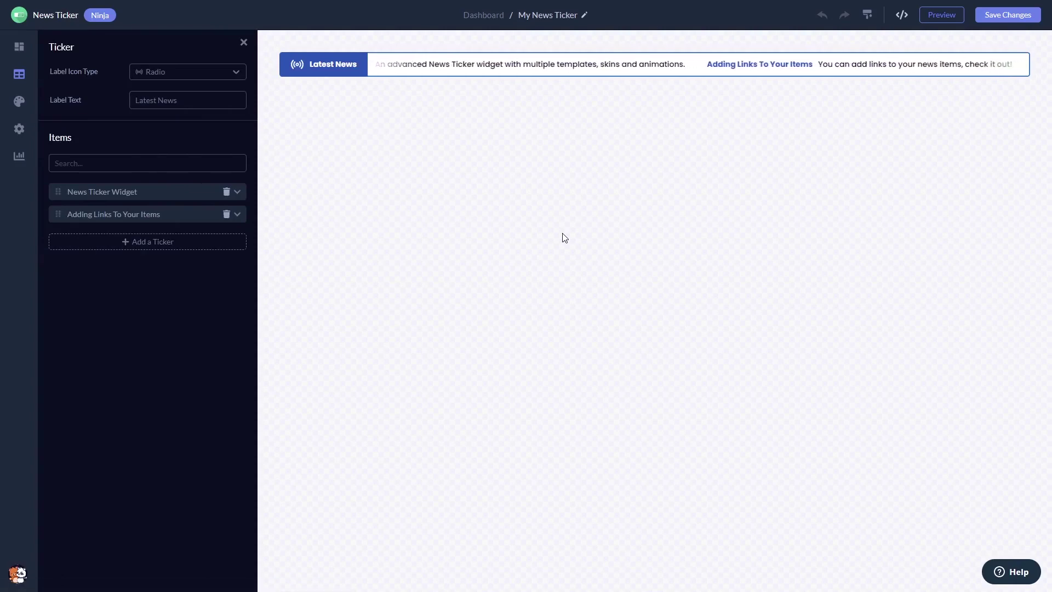
- Add a third placeholder ticker item and set the Label Icon Type to News Paper
{"action": "left_click", "coordinate": [192, 217]}
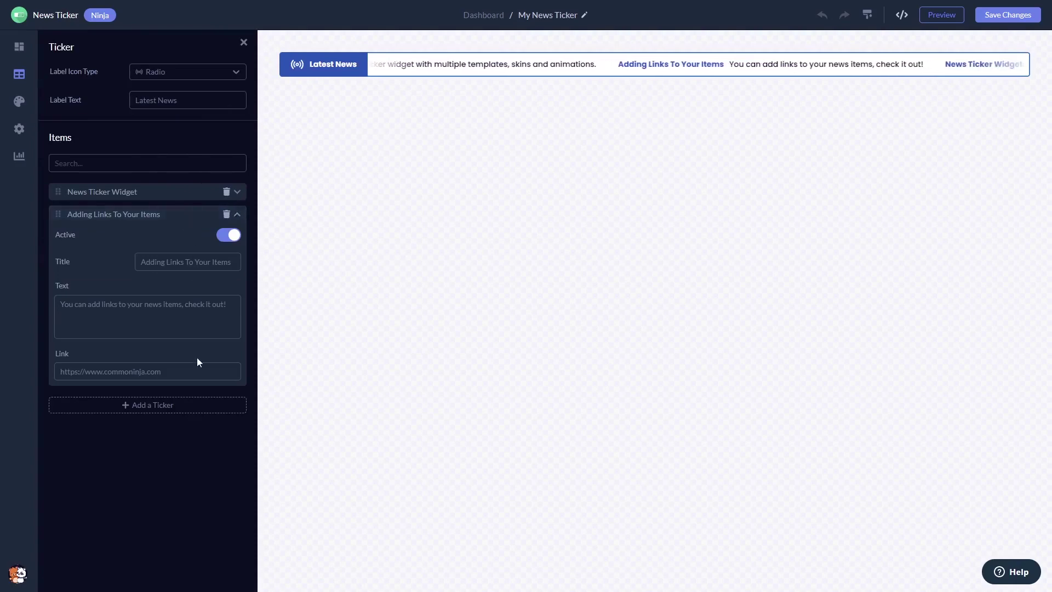
{"action": "left_click", "coordinate": [196, 406]}
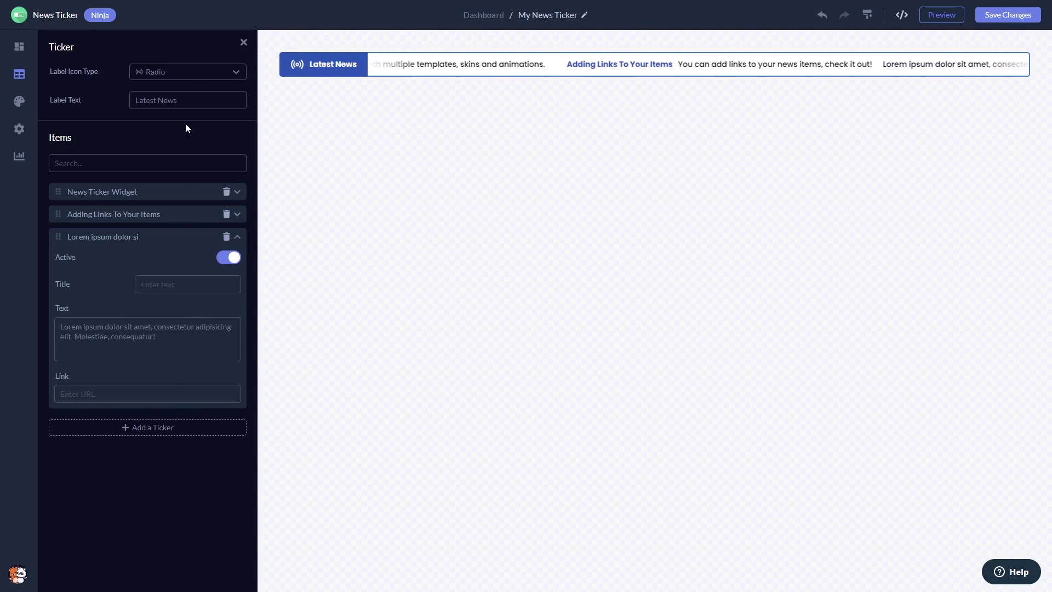
{"action": "left_click", "coordinate": [196, 76]}
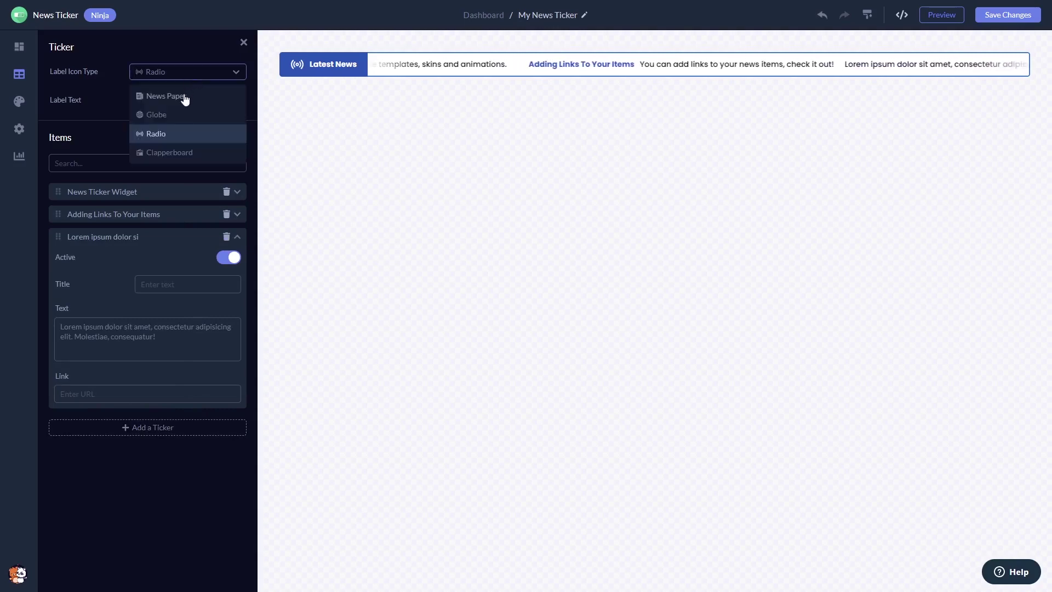
{"action": "left_click", "coordinate": [185, 95]}
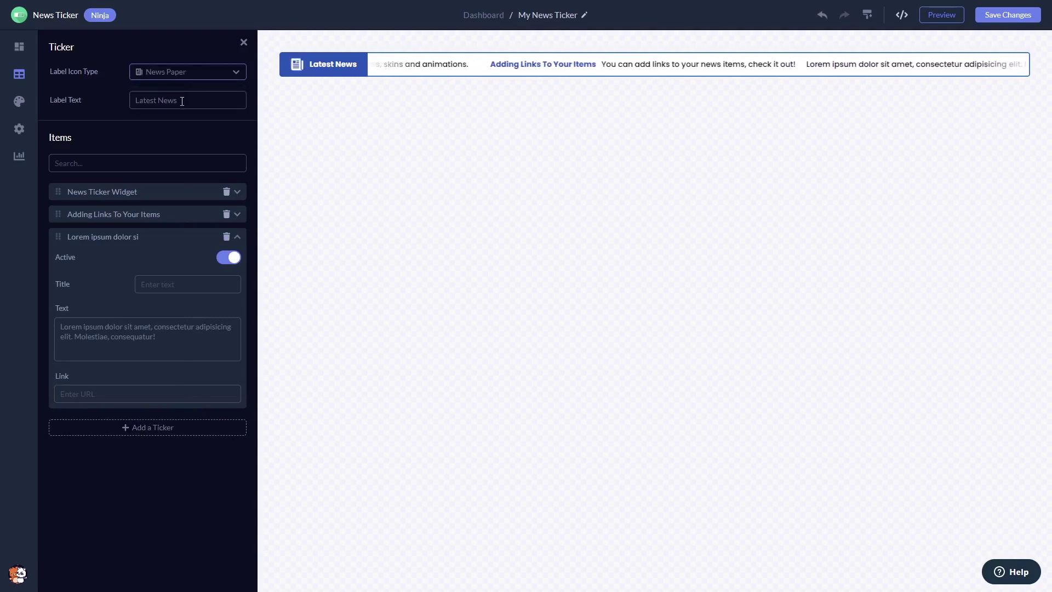
- Set the ticker animation to slide upward and the label style to plain with a divider
{"action": "left_click", "coordinate": [19, 46]}
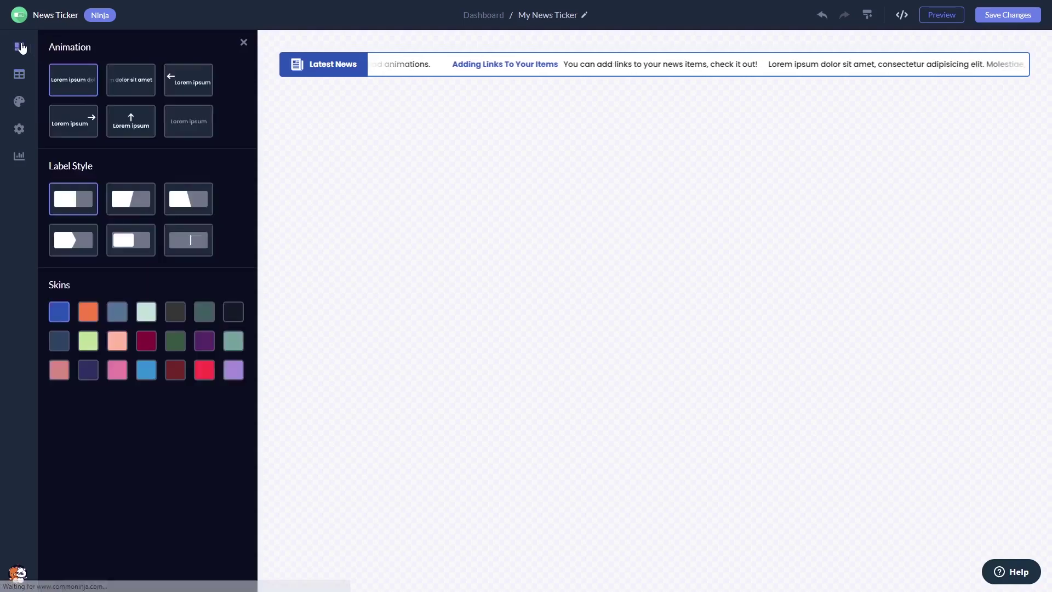
{"action": "left_click", "coordinate": [117, 88]}
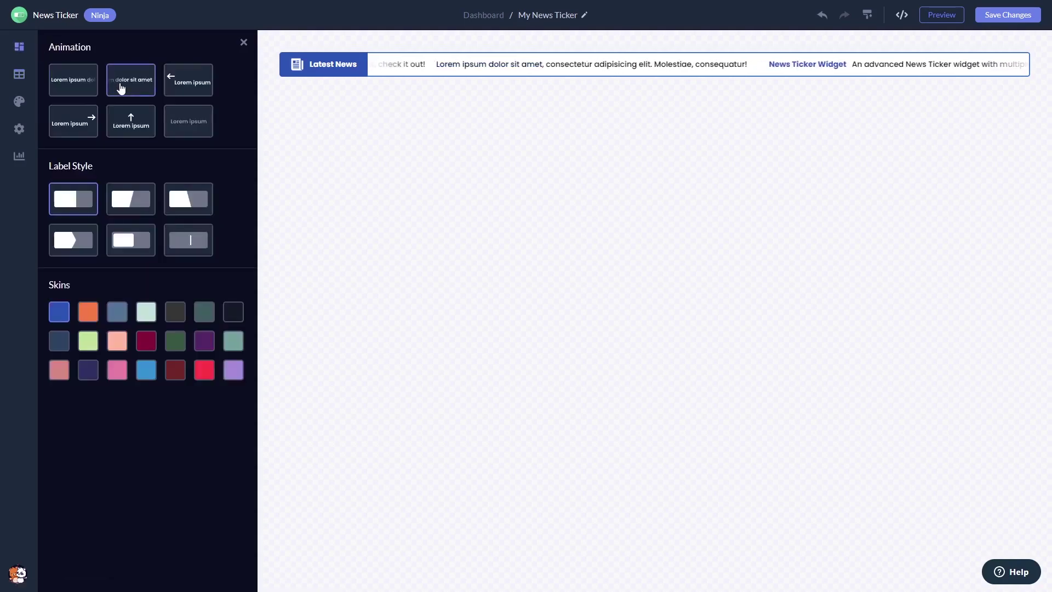
{"action": "left_click", "coordinate": [129, 120]}
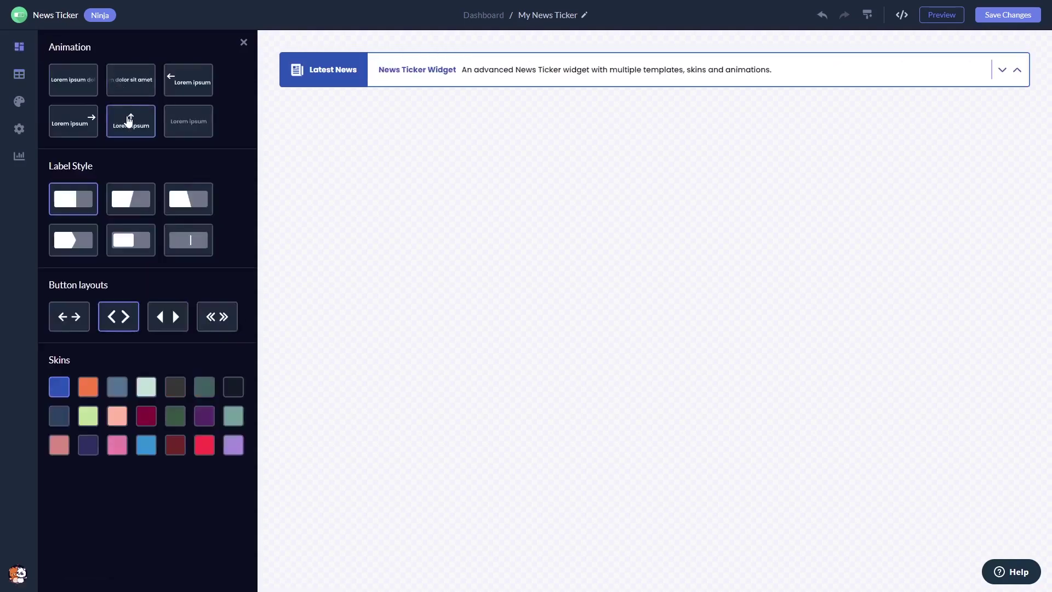
{"action": "left_click", "coordinate": [129, 197]}
{"action": "left_click", "coordinate": [180, 201]}
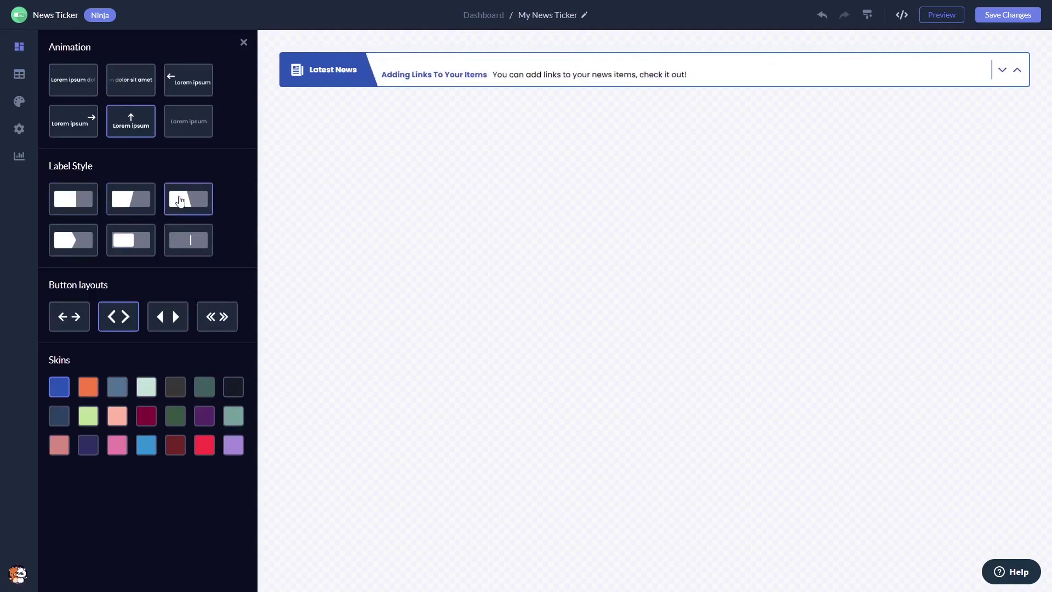
{"action": "left_click", "coordinate": [186, 238]}
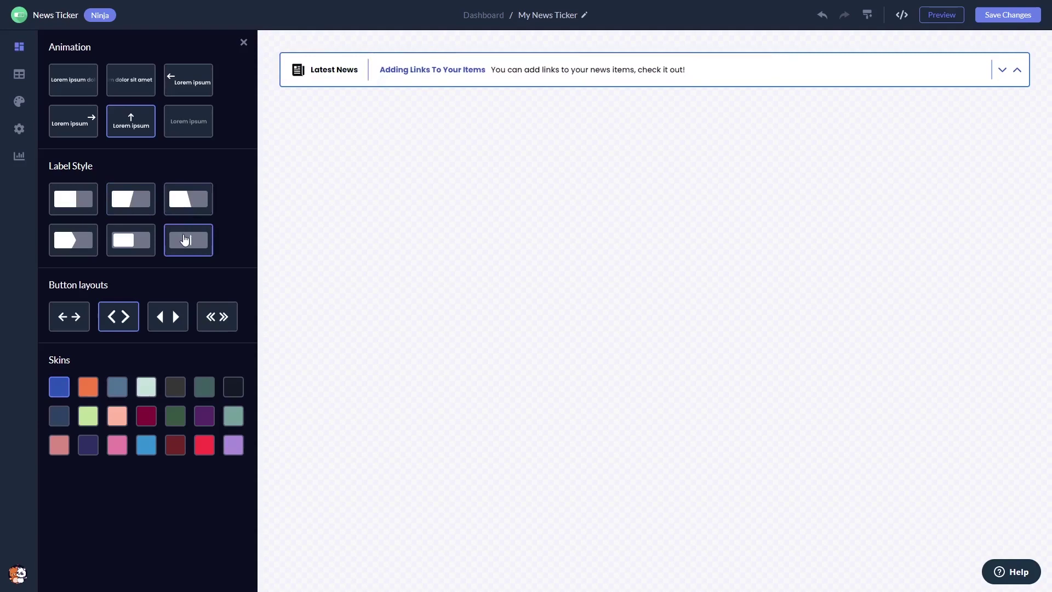
- Switch the ticker arrows to double chevrons and apply the red skin
{"action": "left_click", "coordinate": [217, 319]}
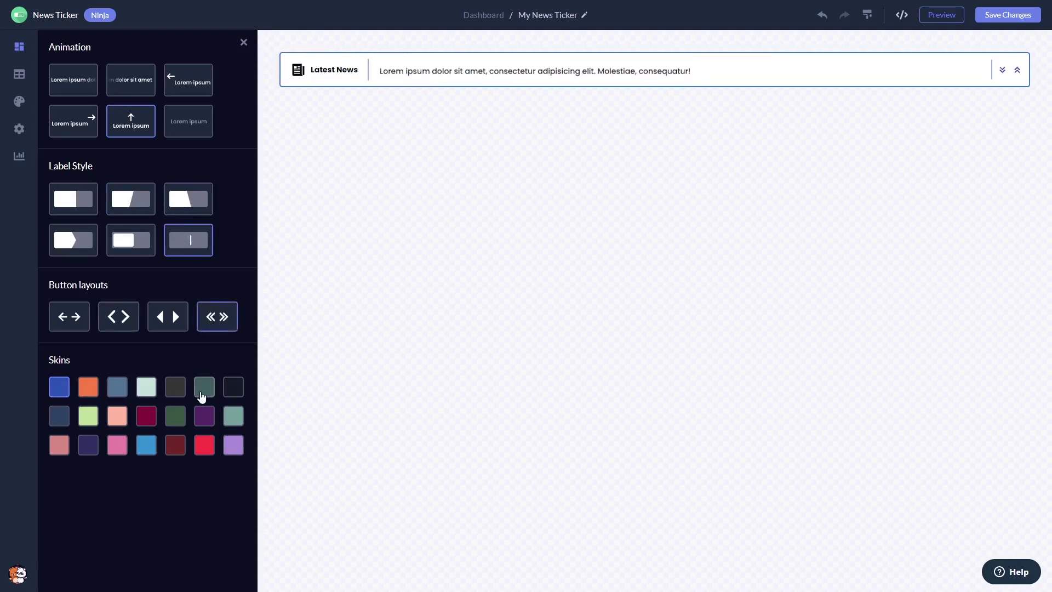
{"action": "left_click", "coordinate": [204, 392]}
{"action": "left_click", "coordinate": [207, 416]}
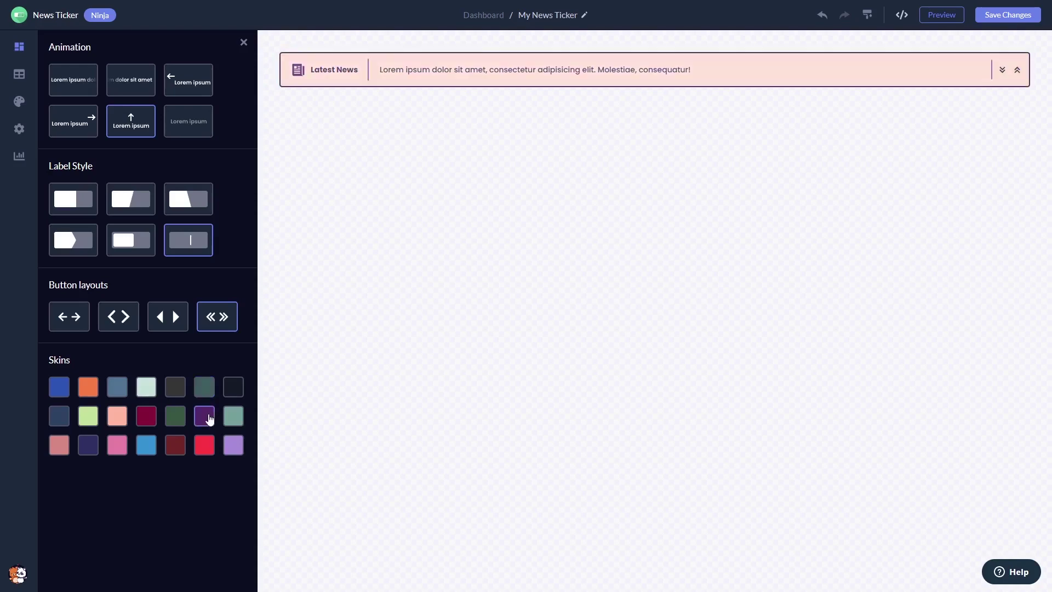
{"action": "left_click", "coordinate": [181, 421]}
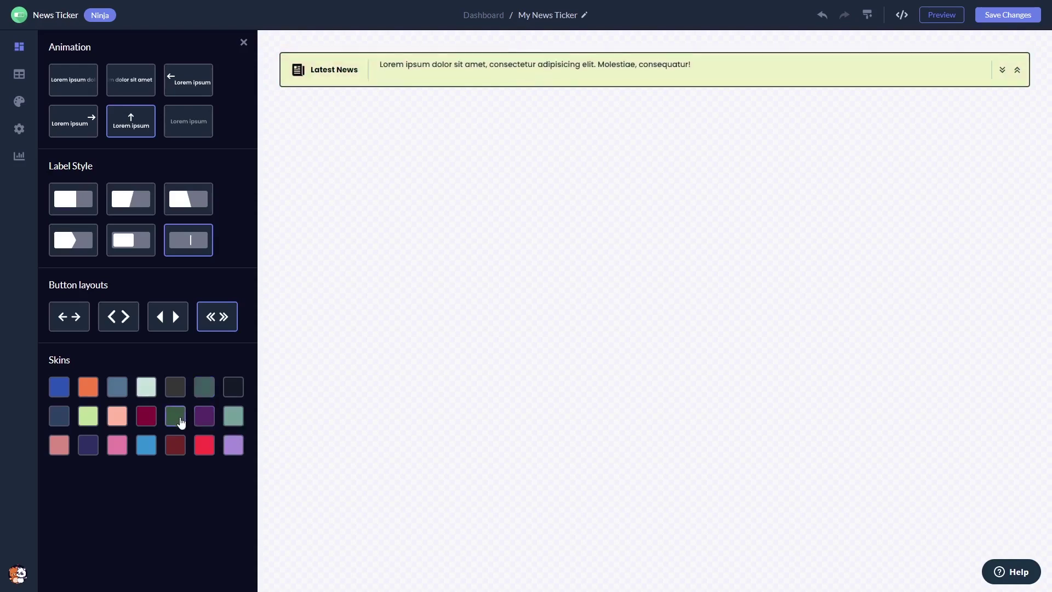
{"action": "left_click", "coordinate": [124, 394]}
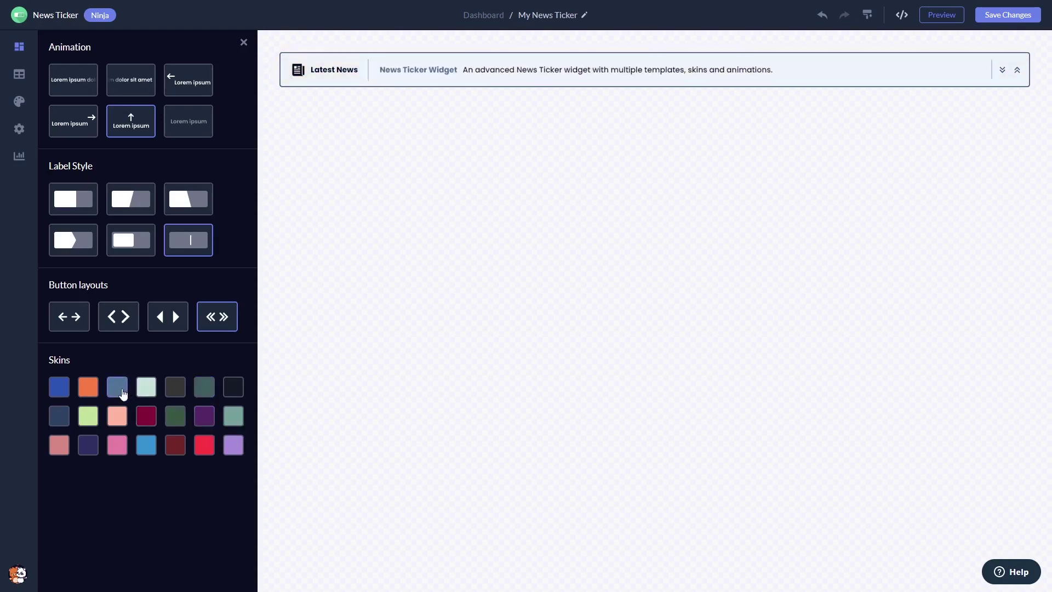
{"action": "left_click", "coordinate": [117, 418]}
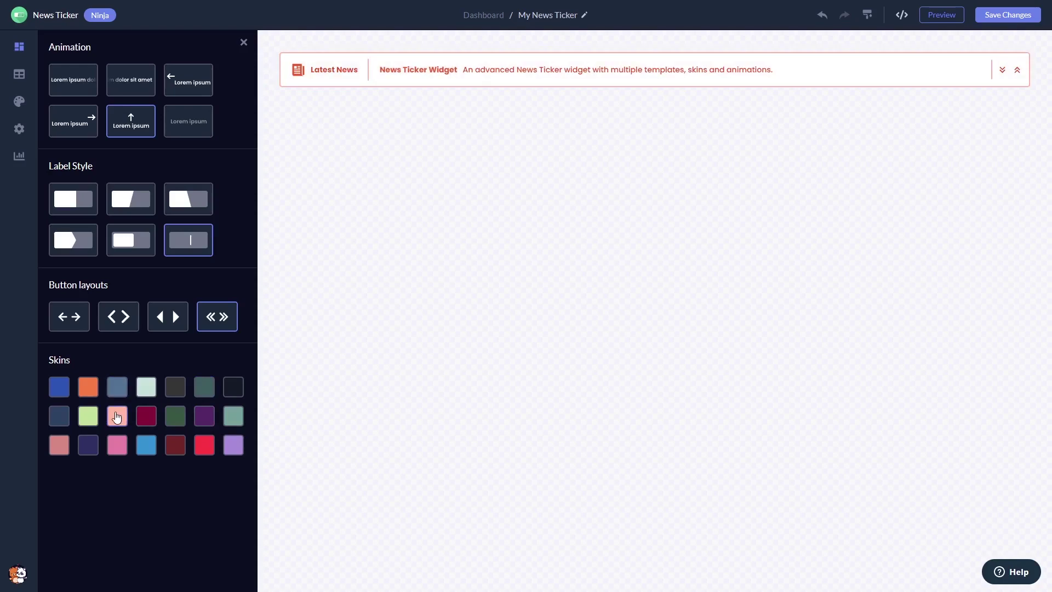
- Raise the ticker's Look & Feel border radius to about 70px
{"action": "left_click", "coordinate": [20, 102]}
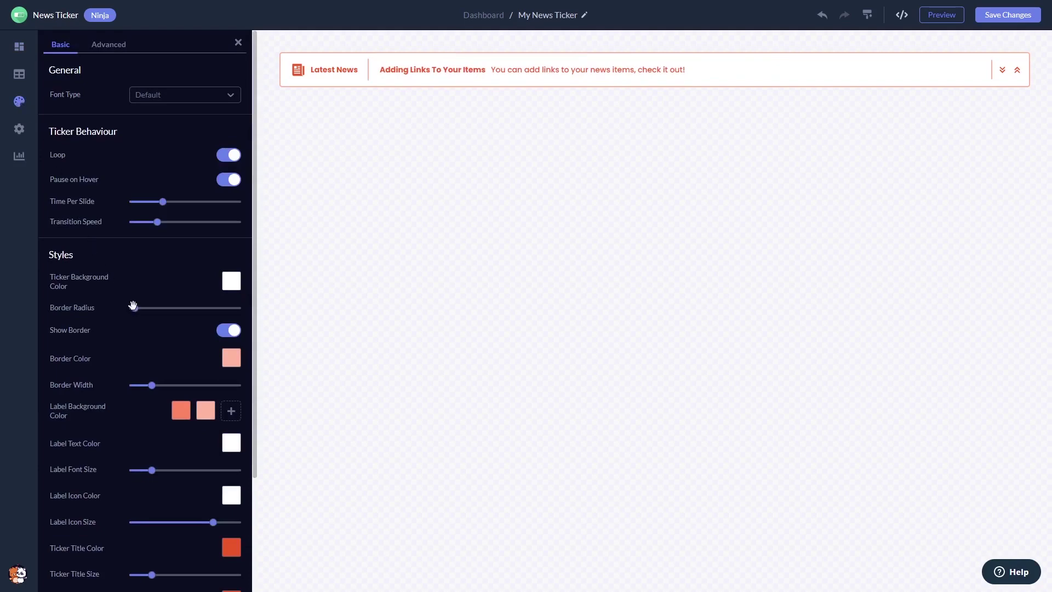
{"action": "left_click_drag", "start_coordinate": [132, 307], "coordinate": [205, 310]}
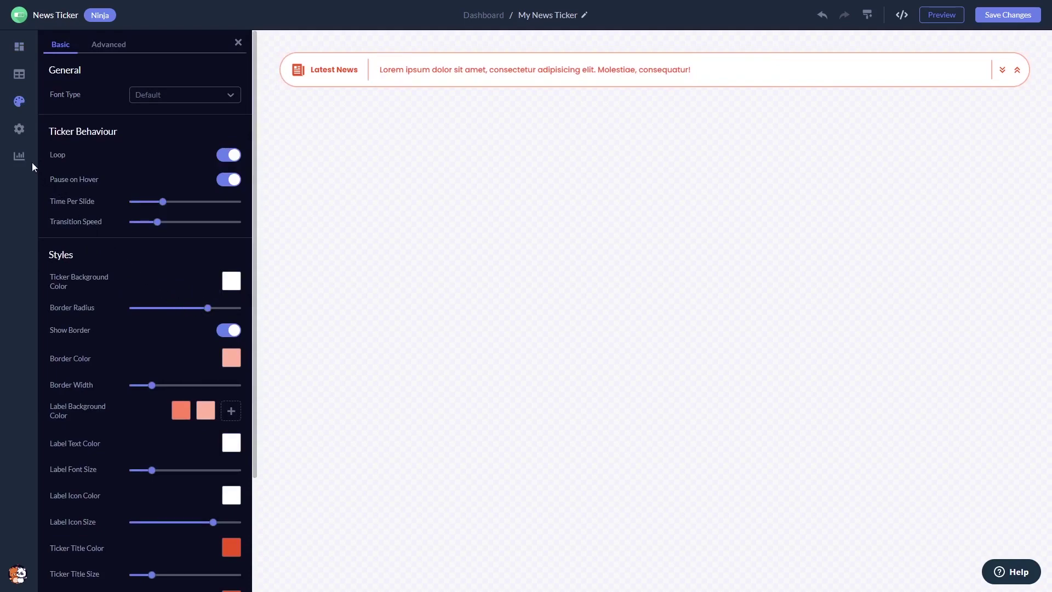
- Save the widget changes with the general and visibility settings shown
{"action": "left_click", "coordinate": [19, 130]}
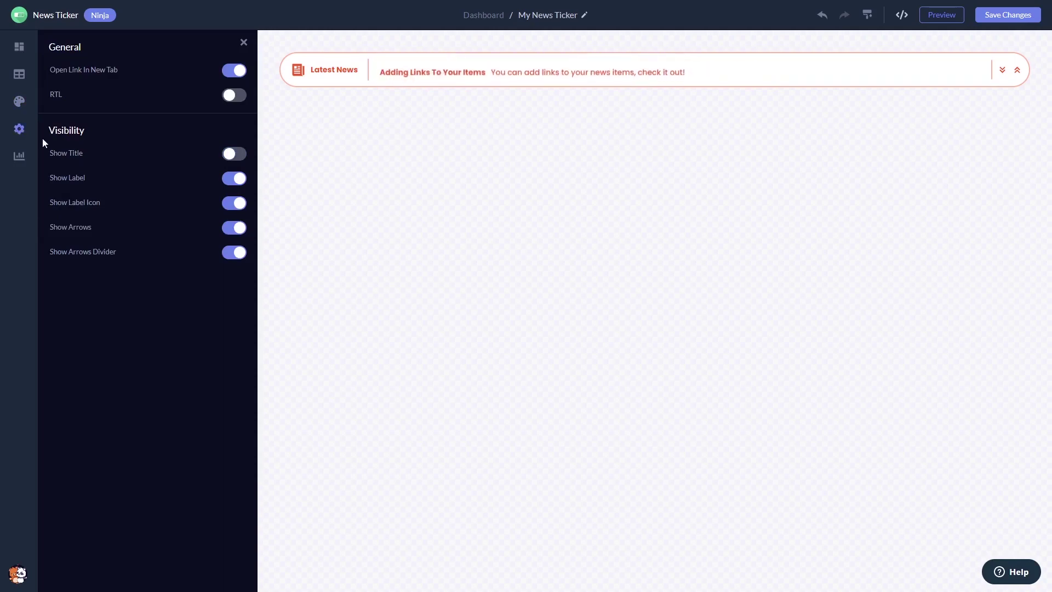
{"action": "left_click", "coordinate": [993, 26]}
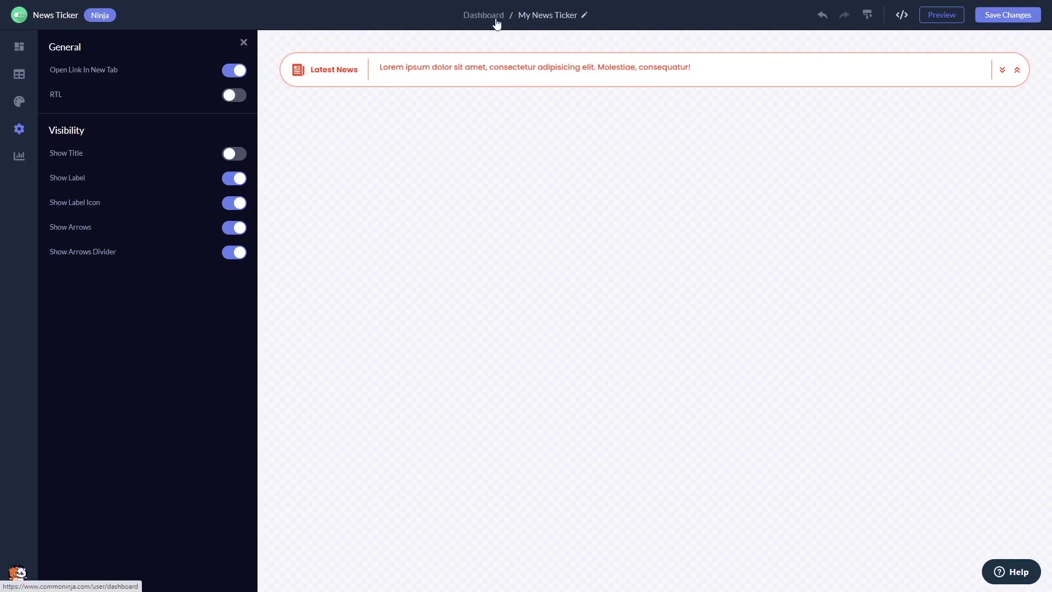
- Copy My Widget's installation script from the dashboard's 'Add to site' dialog
{"action": "left_click", "coordinate": [486, 15]}
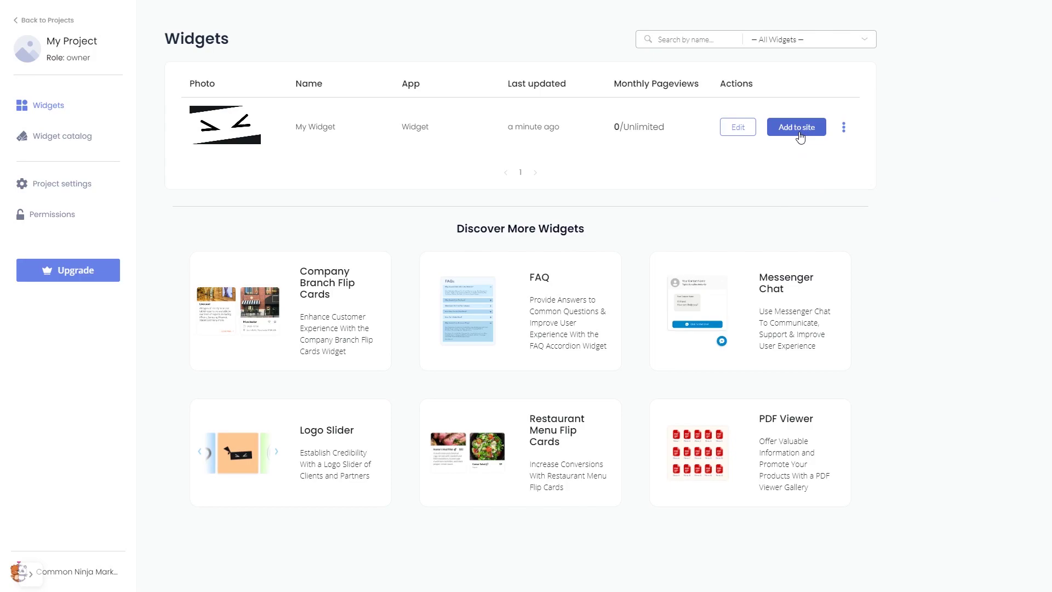
{"action": "left_click", "coordinate": [802, 132]}
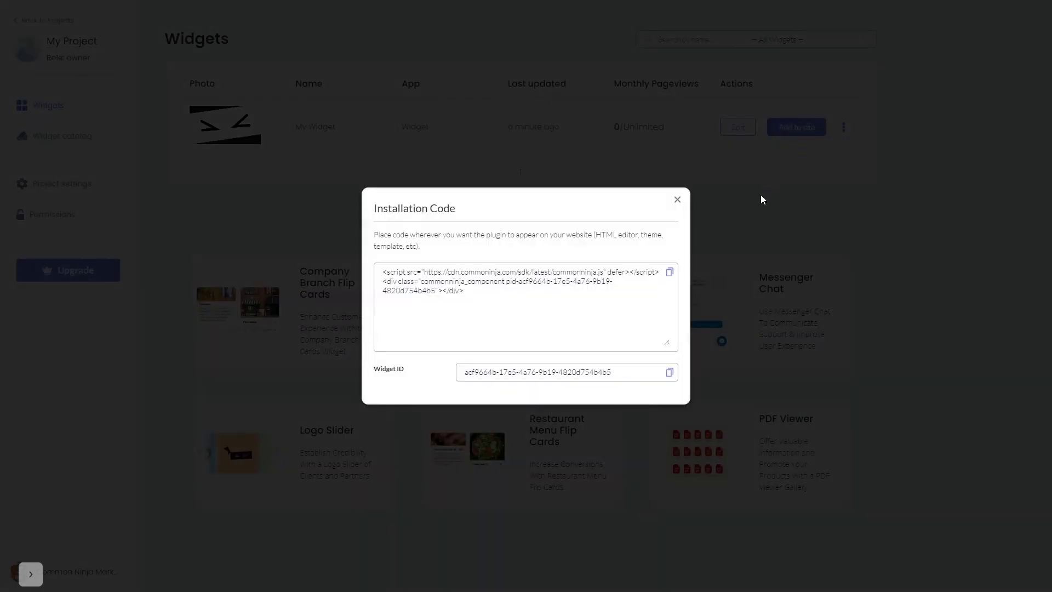
{"action": "left_click", "coordinate": [670, 273]}
{"action": "left_click", "coordinate": [670, 274]}
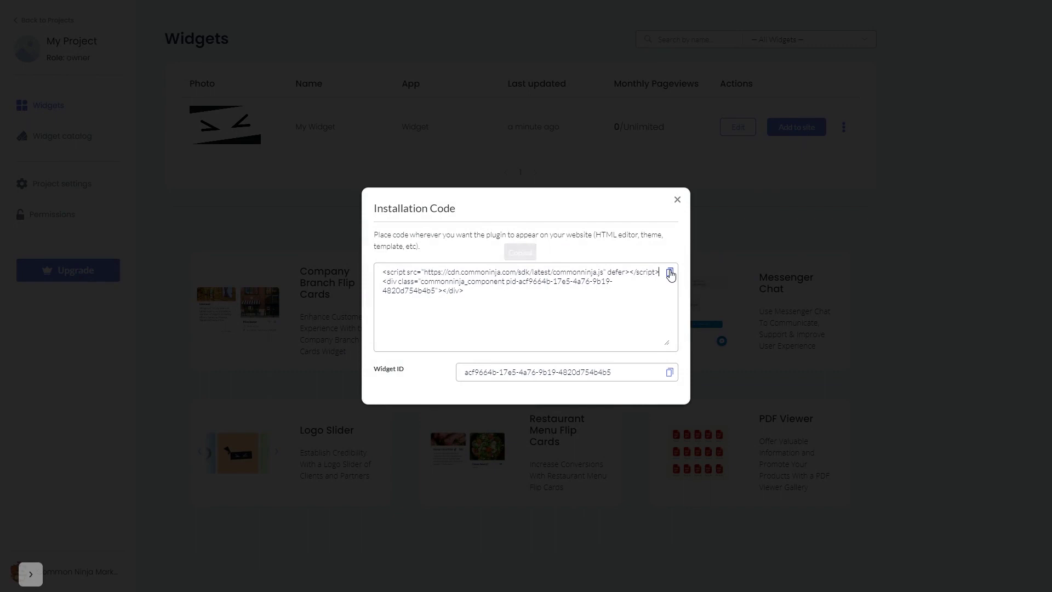
{"action": "left_click", "coordinate": [679, 200]}
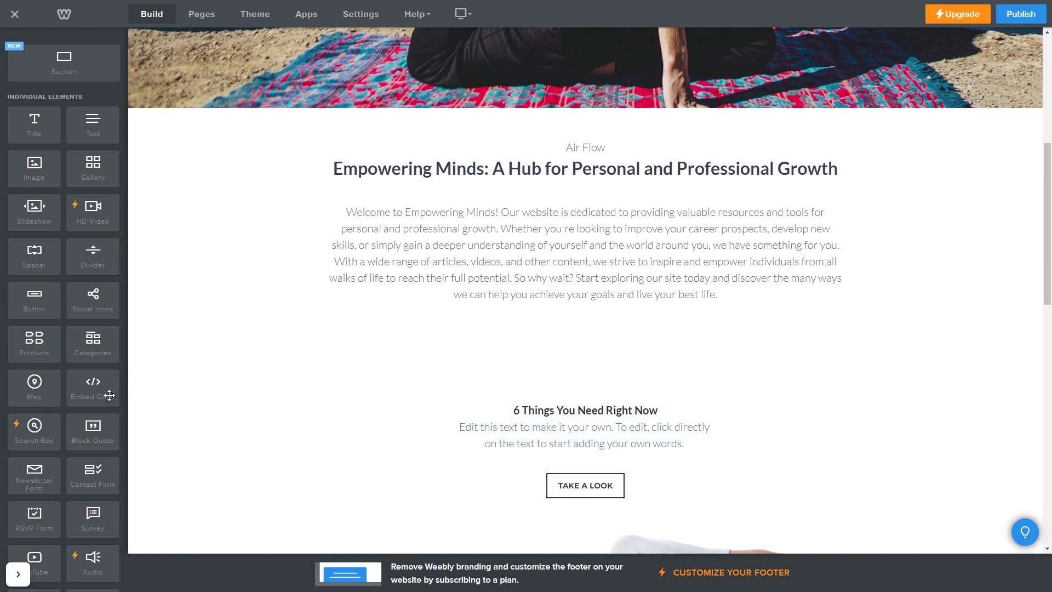
- Drop an Embed Code element above the '6 Things You Need Right Now' section
{"action": "left_click_drag", "start_coordinate": [93, 392], "coordinate": [591, 373]}
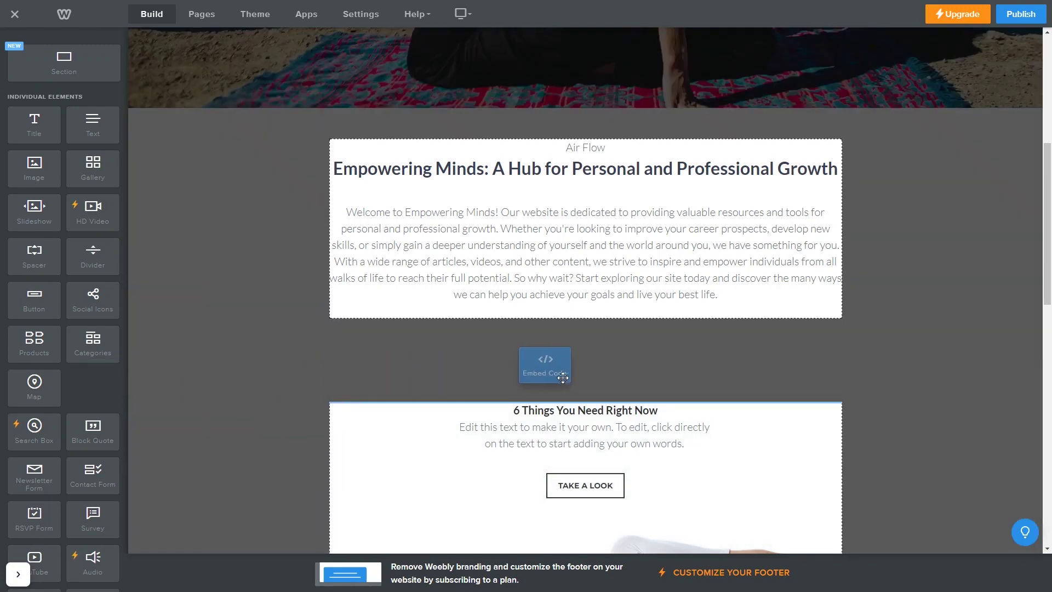
{"action": "left_click_drag", "start_coordinate": [591, 373], "coordinate": [590, 378]}
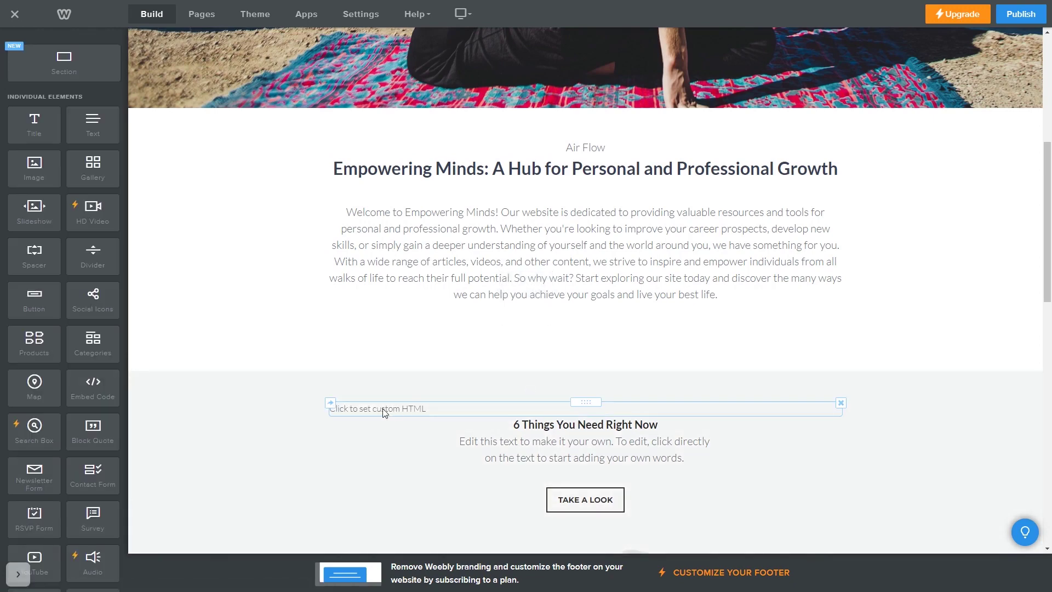
- Paste the copied Common Ninja installation script into the embed block's custom HTML
{"action": "left_click", "coordinate": [383, 410]}
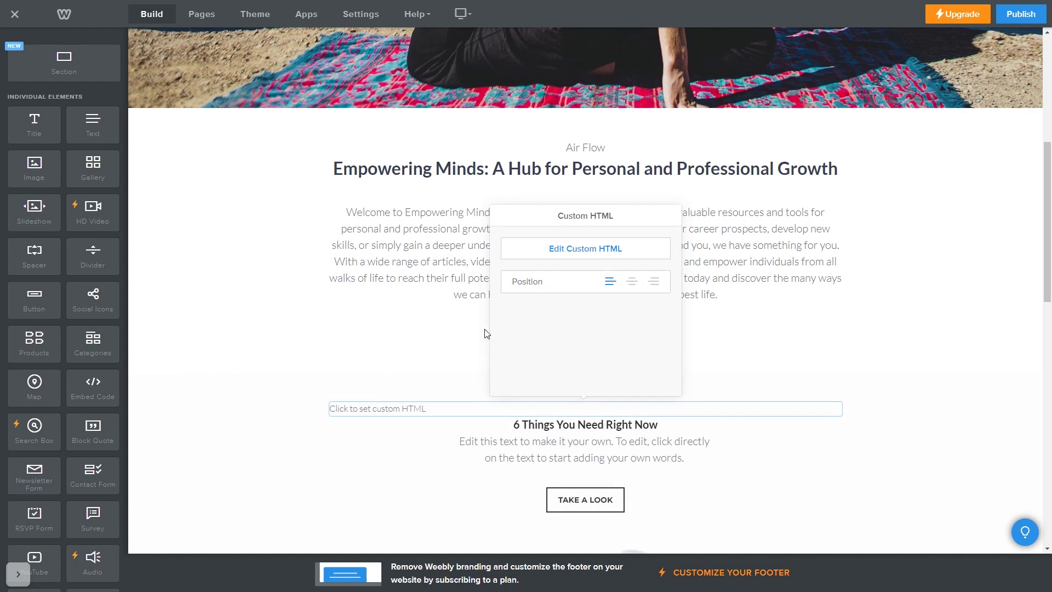
{"action": "left_click", "coordinate": [598, 255]}
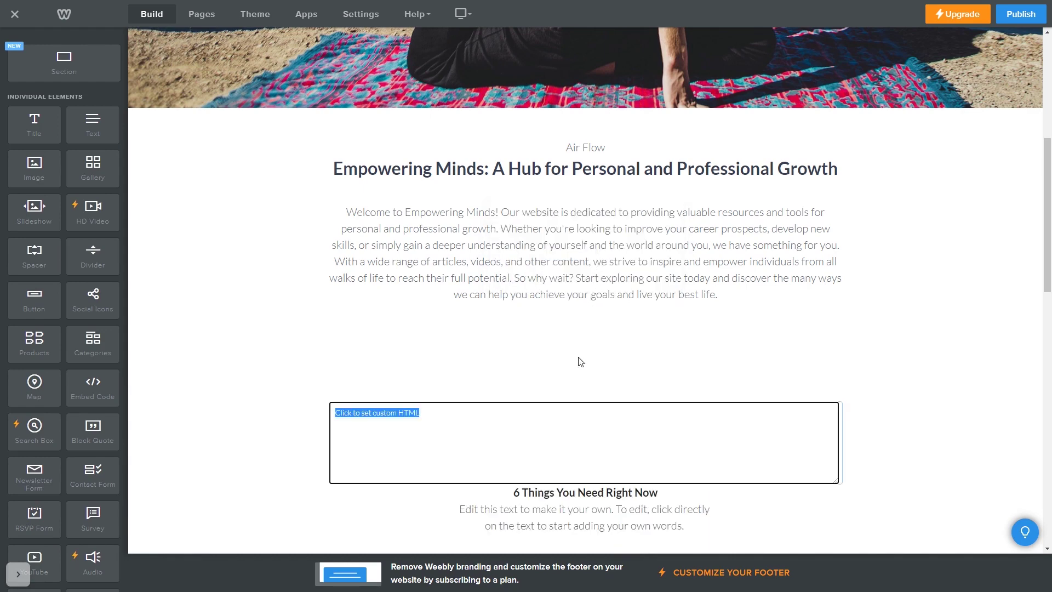
{"action": "key", "text": "ctrl+v"}
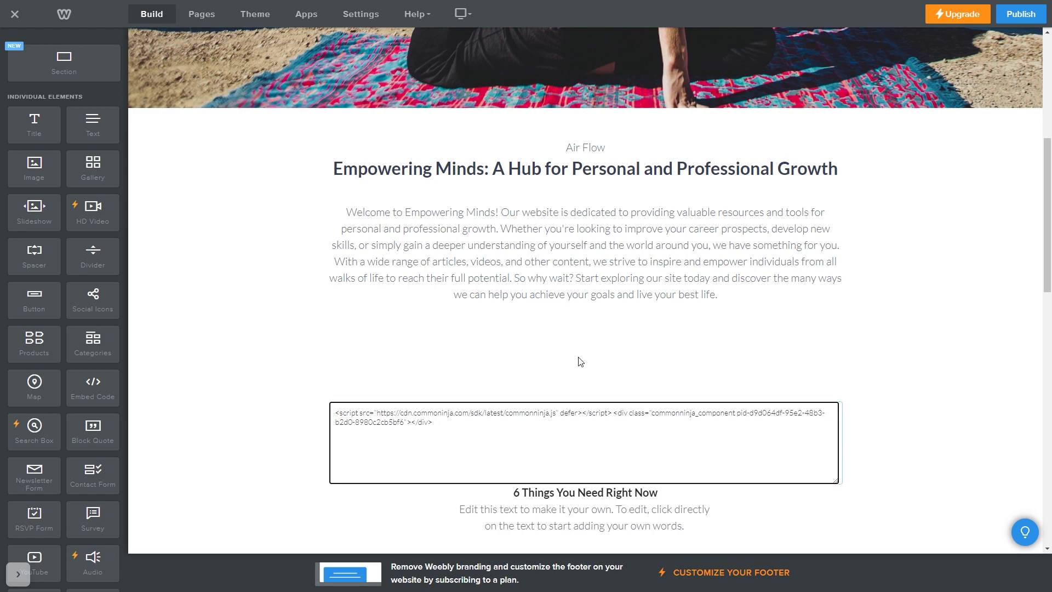
{"action": "left_click", "coordinate": [239, 393]}
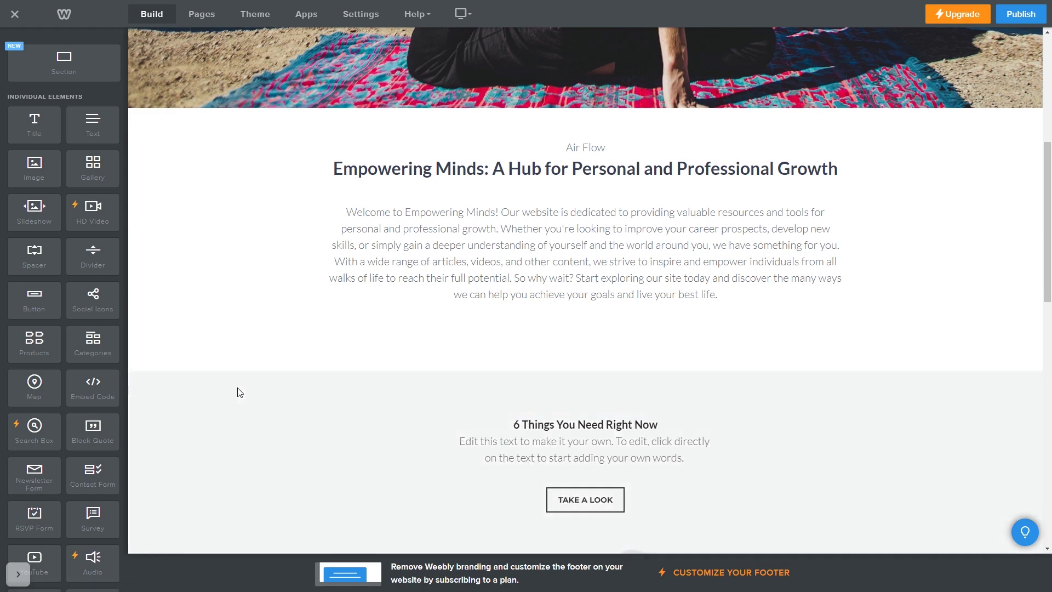